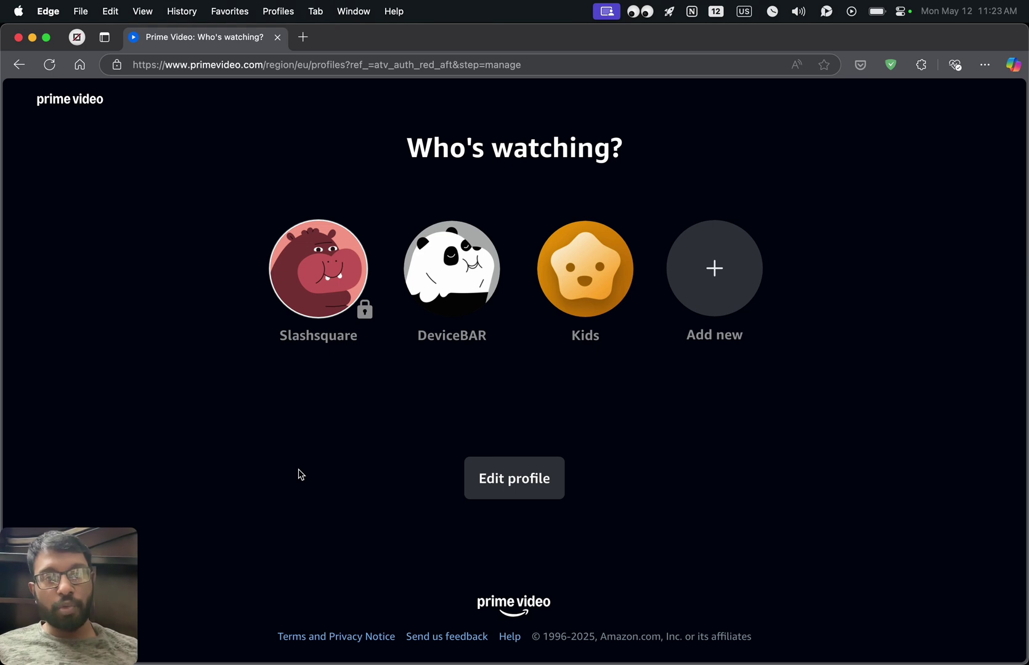
# Open and dismiss Slashsquare's PIN prompt three times without entering a PIN, dimming the screen once.
pyautogui.click(321, 276)
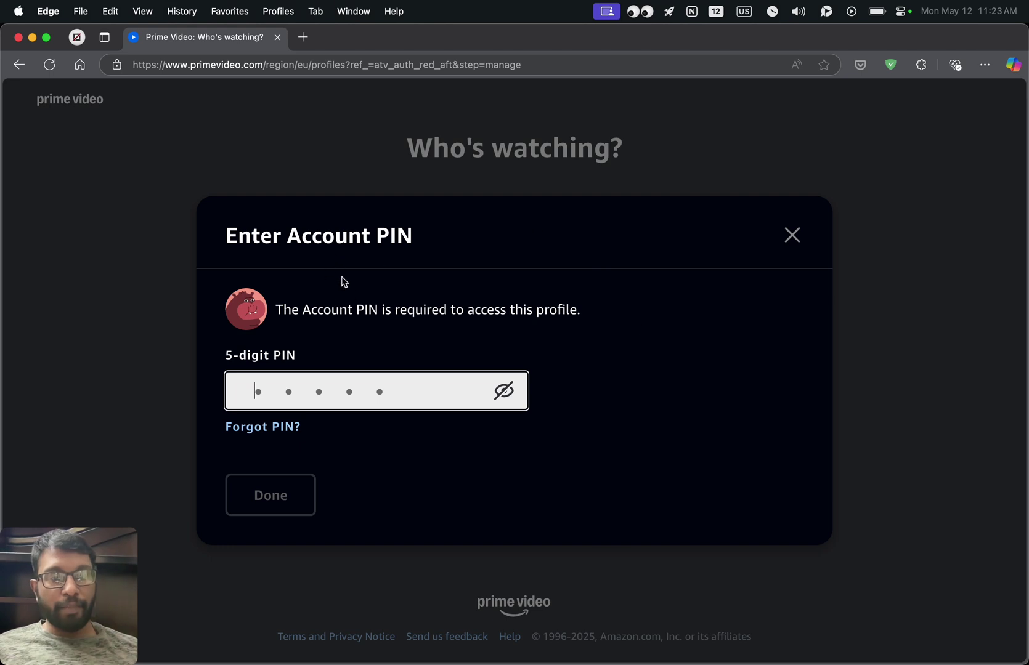
pyautogui.click(798, 240)
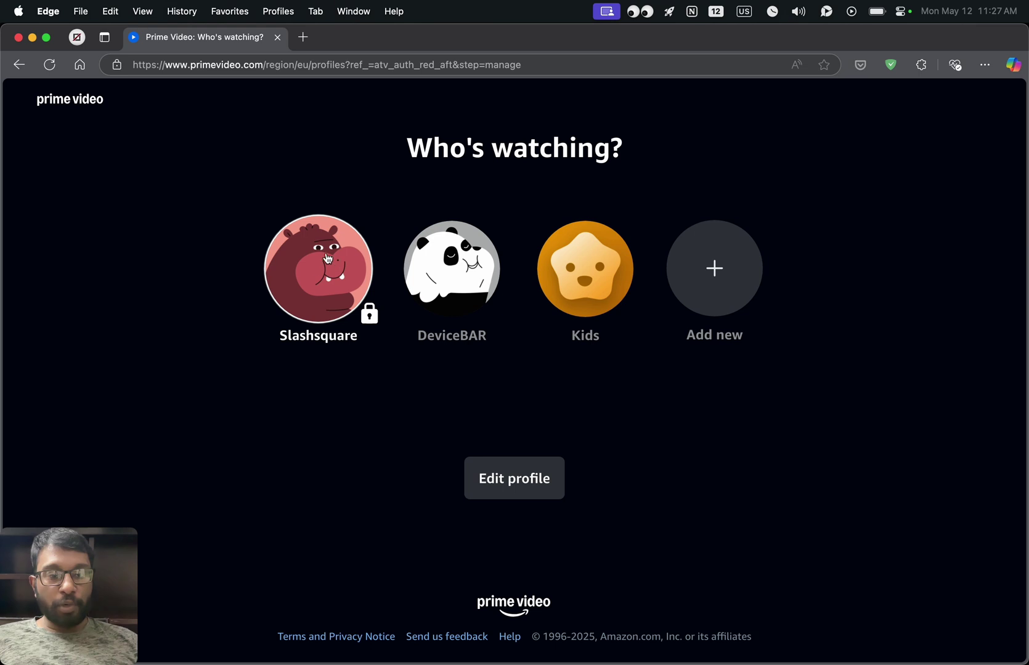
pyautogui.click(333, 298)
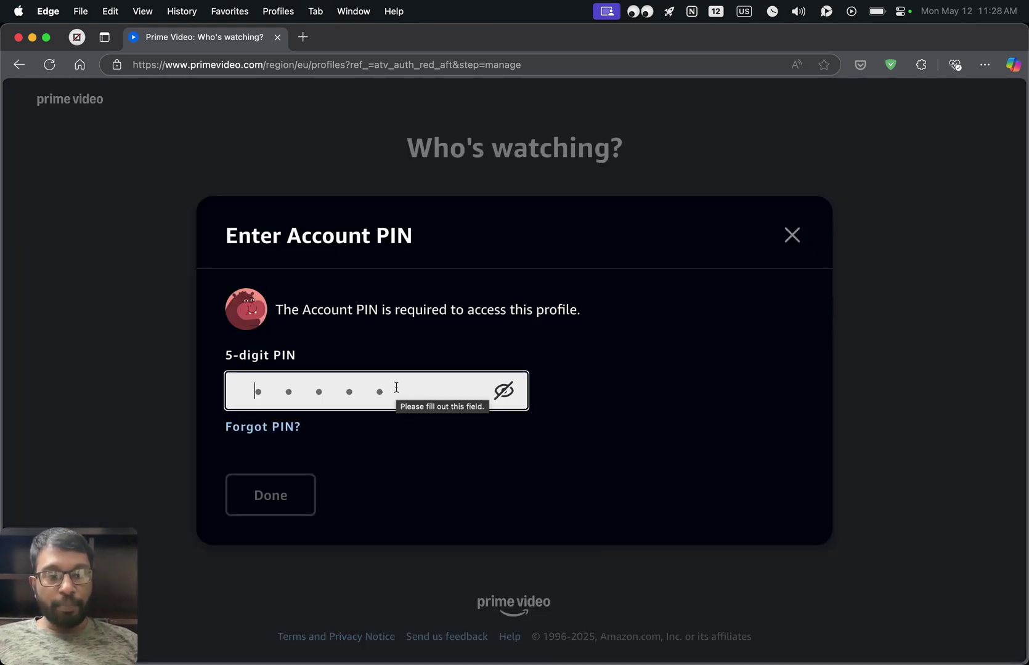
pyautogui.click(792, 235)
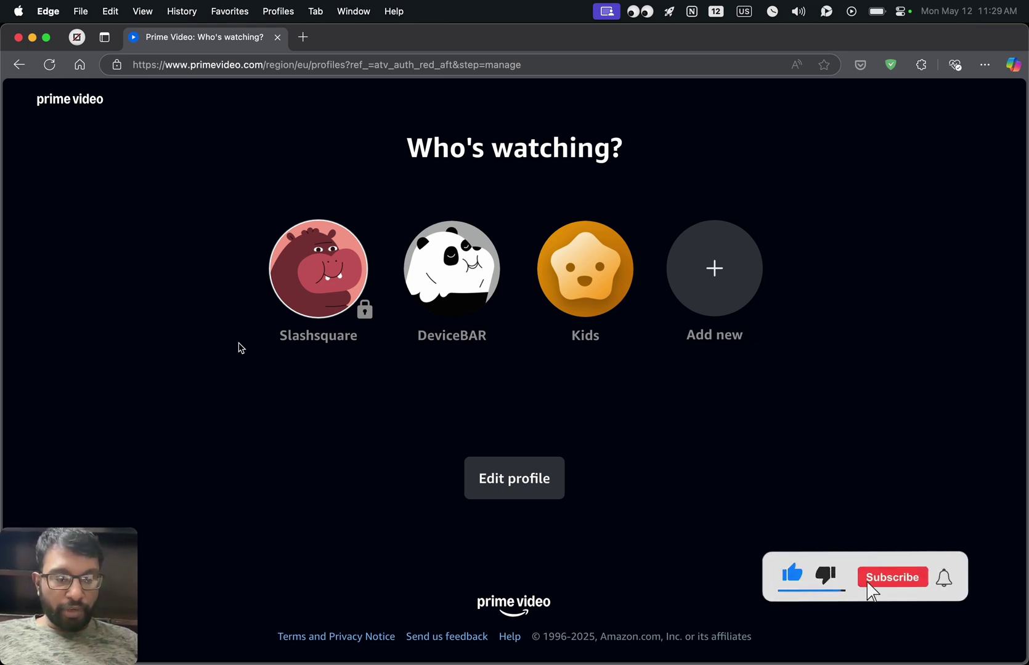
pyautogui.press('XF86MonBrightnessDown')
pyautogui.press('XF86MonBrightnessDown')
pyautogui.press('XF86MonBrightnessDown')
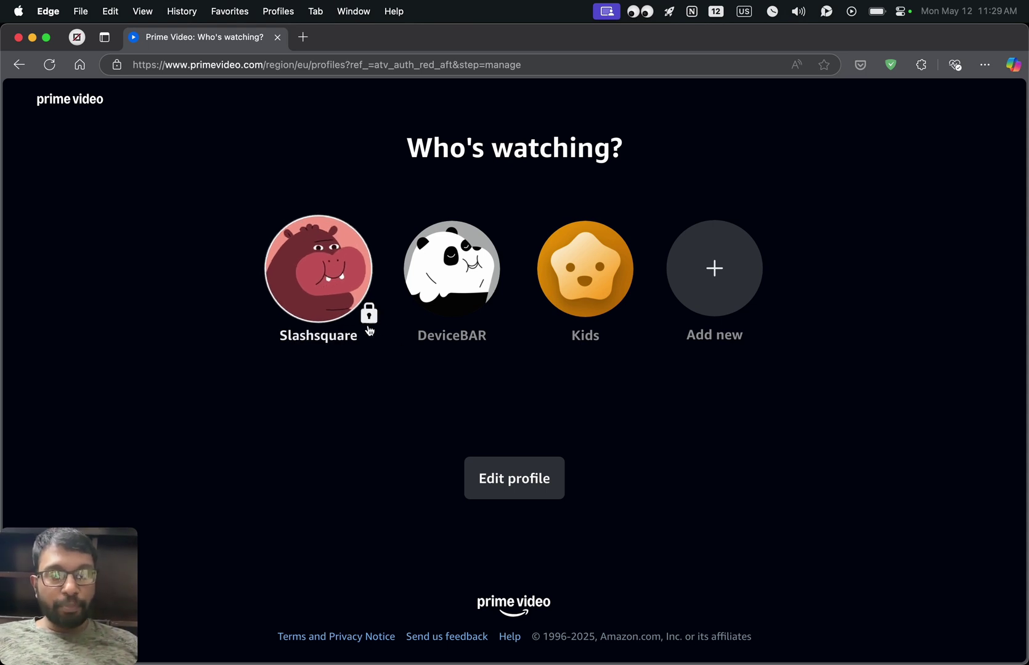
pyautogui.click(322, 276)
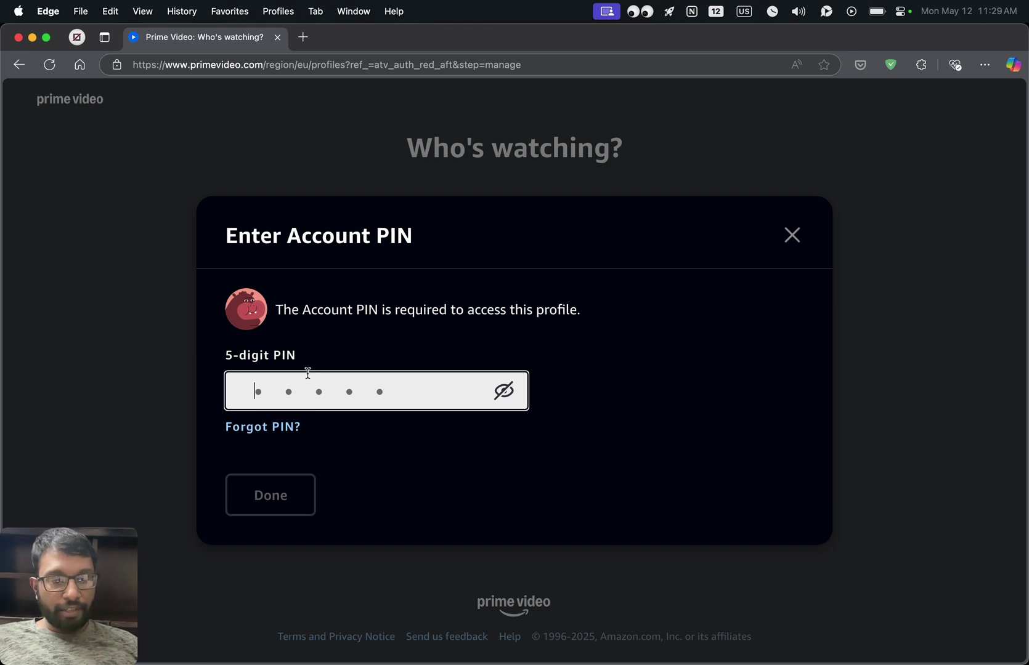
pyautogui.click(792, 235)
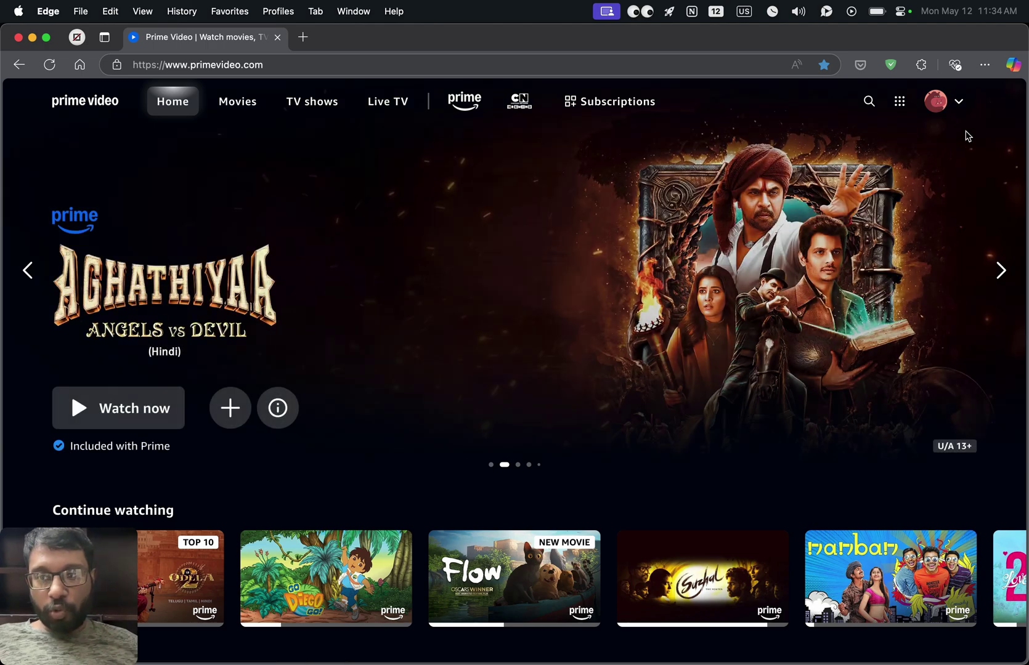
# Go to Manage profiles from the account menu and switch the profiles into edit mode.
pyautogui.moveTo(952, 103)
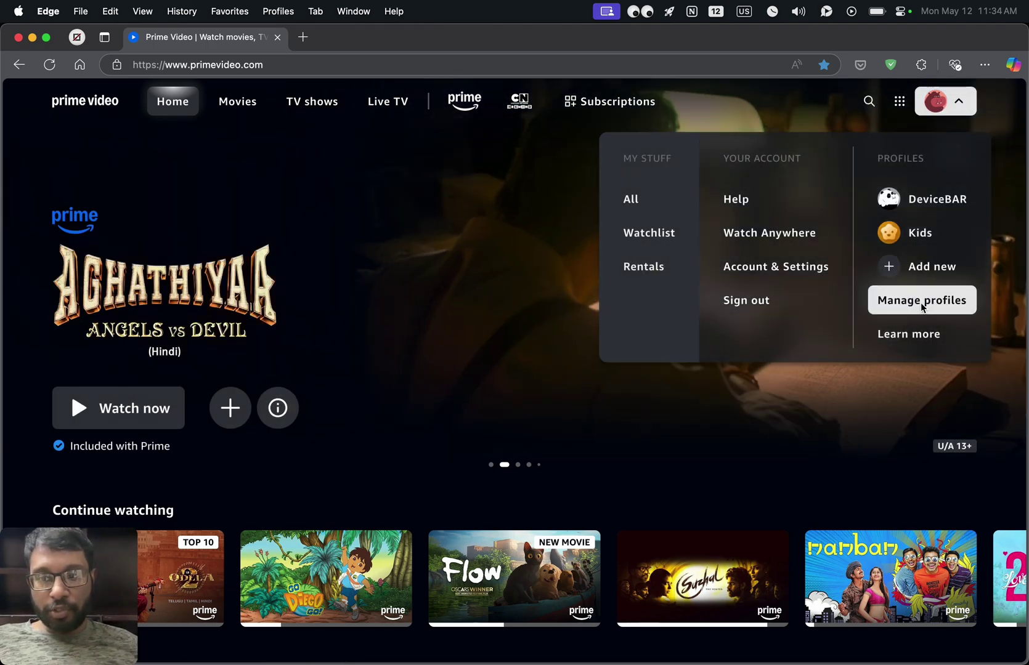
pyautogui.click(921, 302)
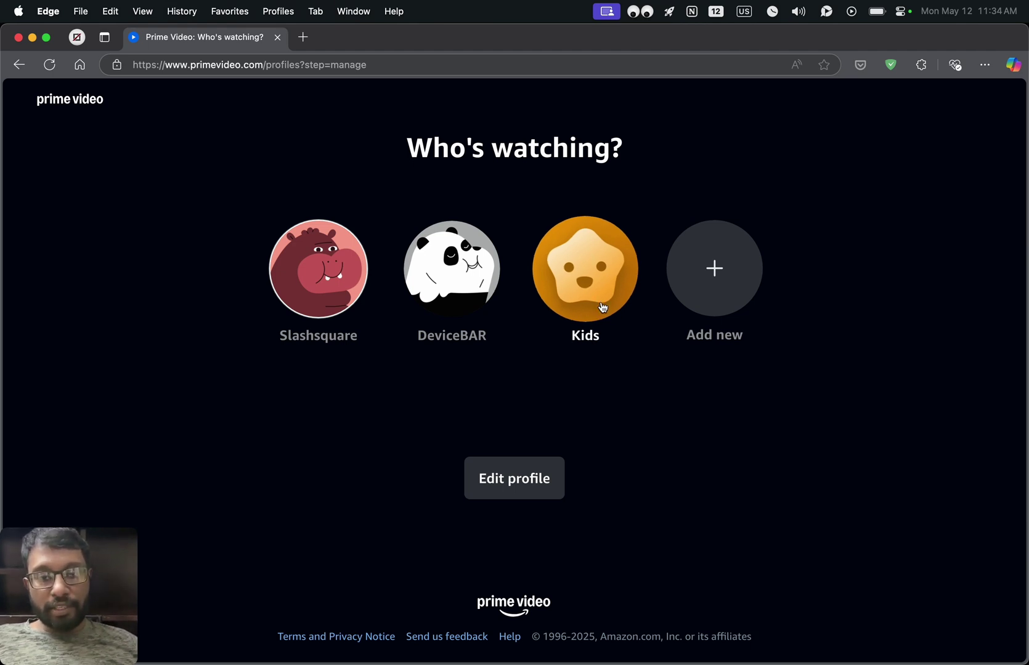
pyautogui.click(538, 482)
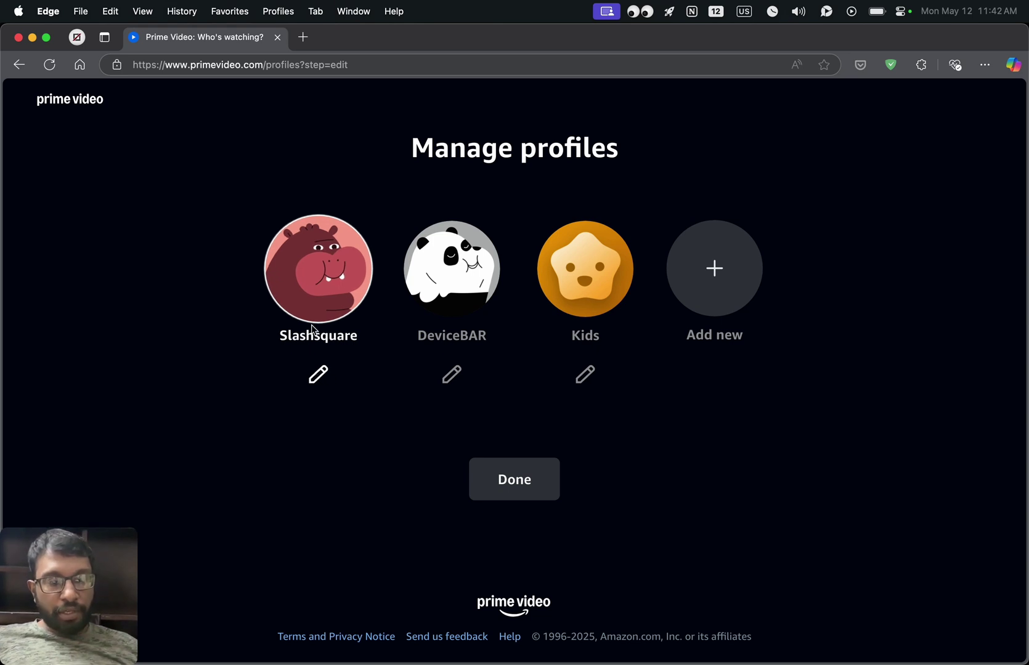
# Edit Slashsquare, open Account PIN and locks, and save a new 5-digit Account PIN.
pyautogui.click(318, 375)
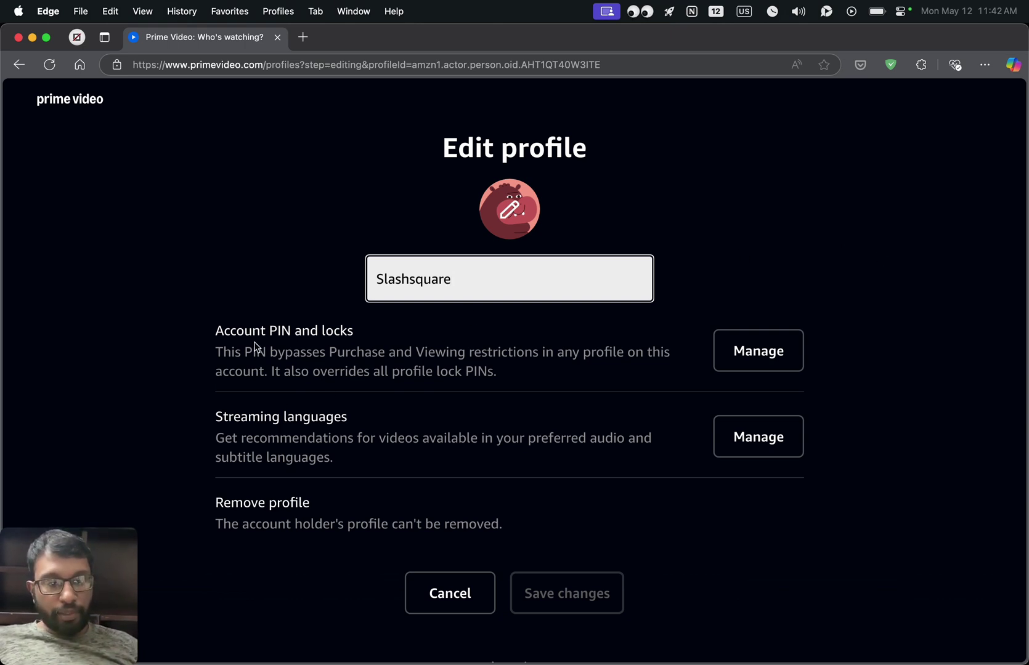
pyautogui.moveTo(217, 337); pyautogui.dragTo(351, 333)
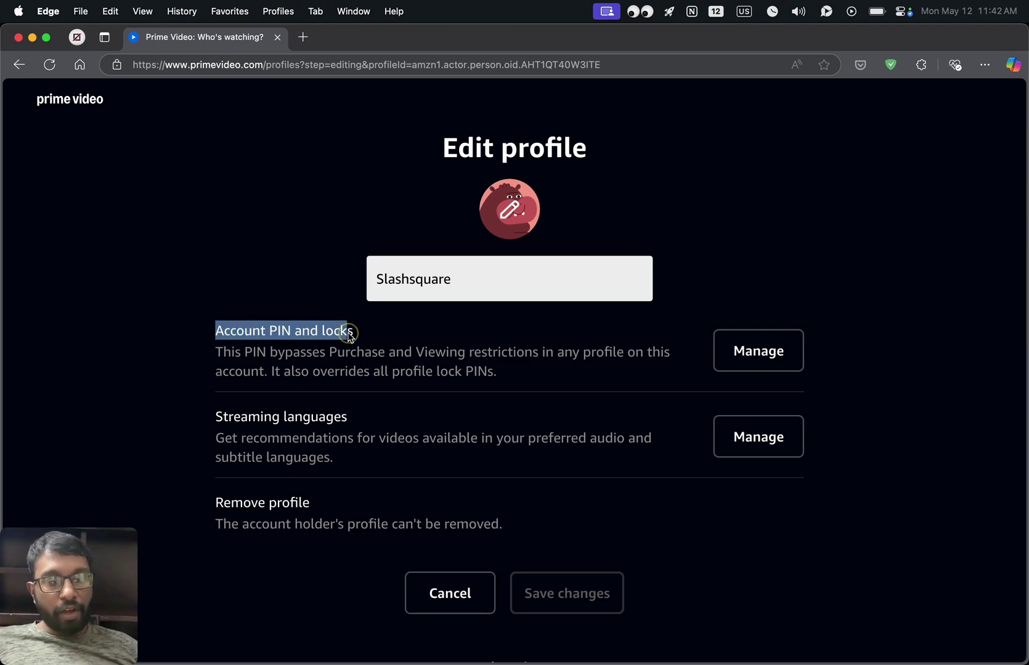
pyautogui.click(169, 319)
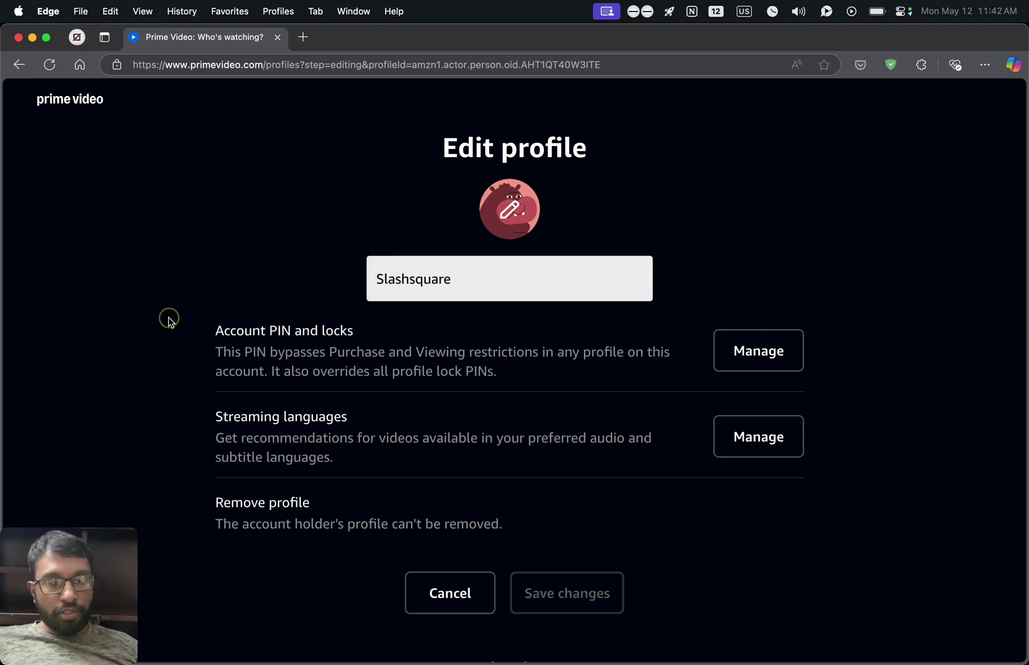
pyautogui.click(766, 356)
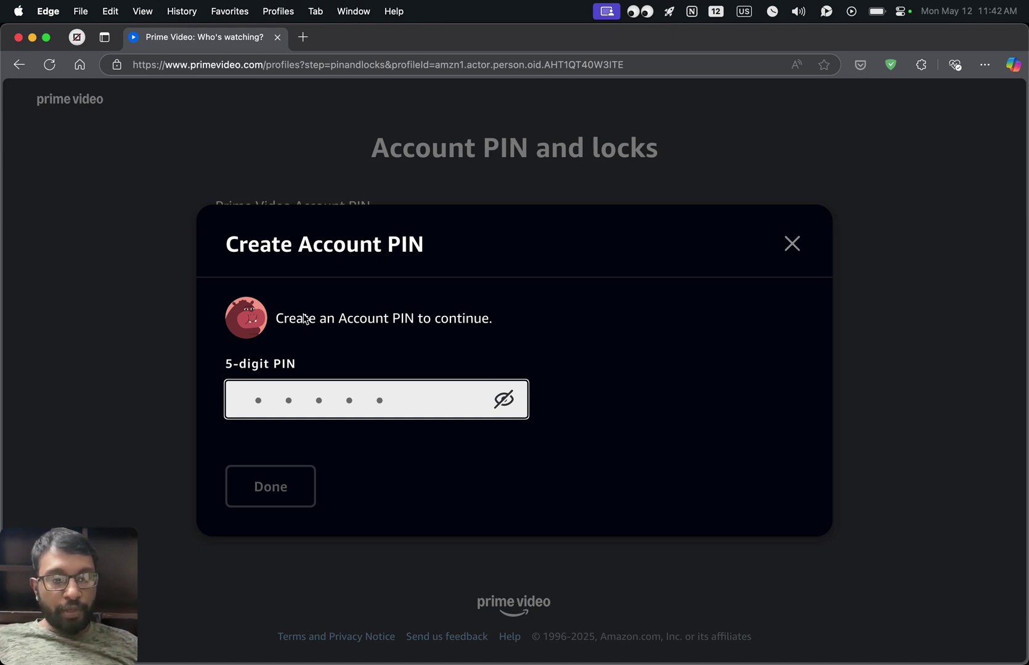
pyautogui.write('1')
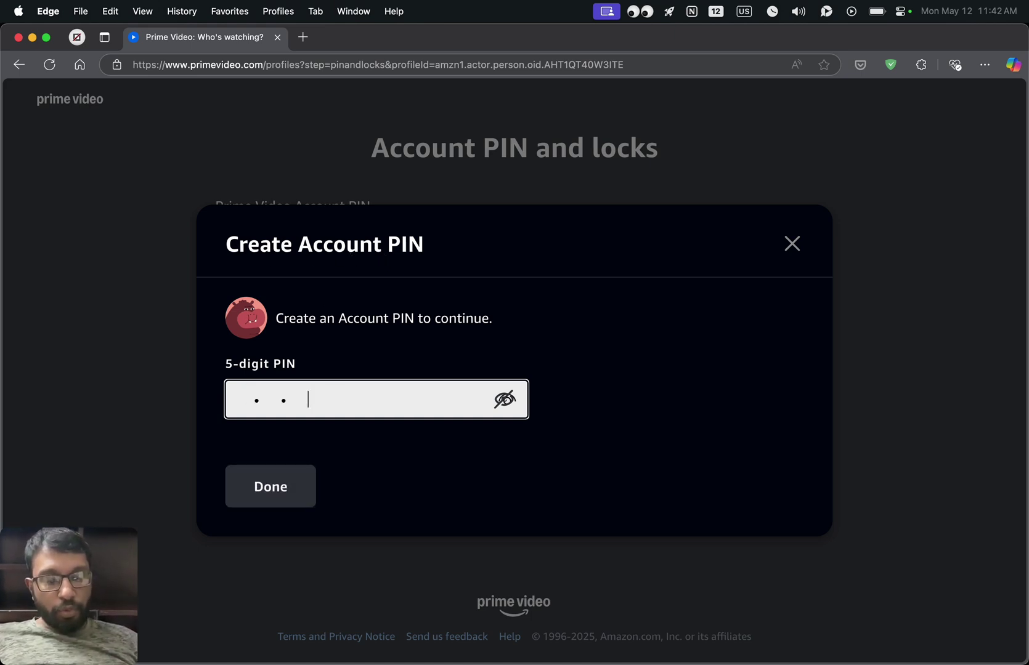
pyautogui.click(288, 488)
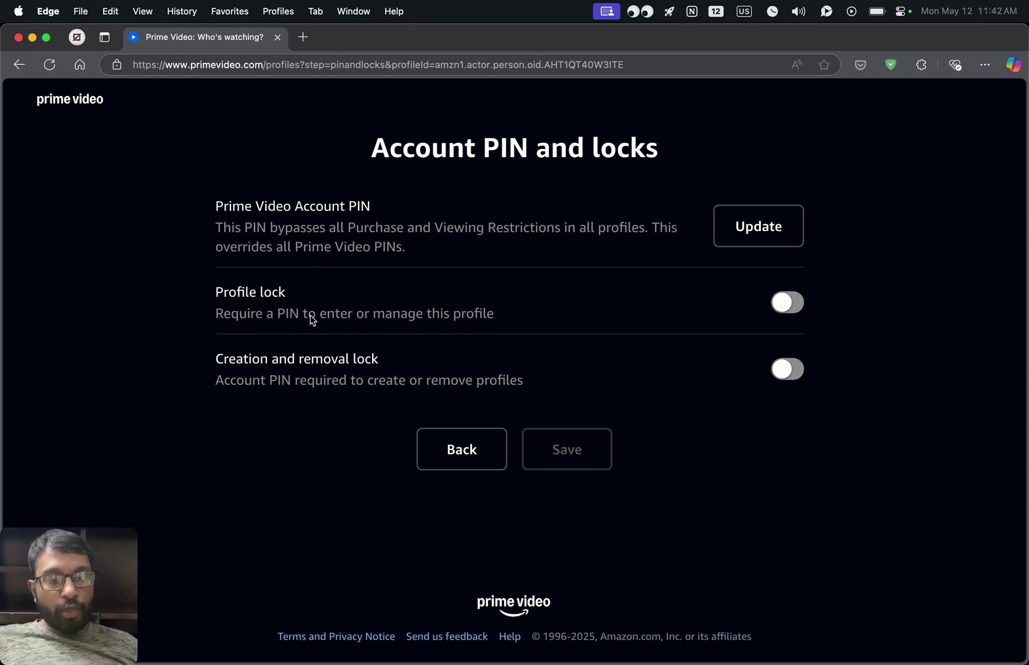
# Turn on Slashsquare's Profile lock and save the setting.
pyautogui.click(791, 305)
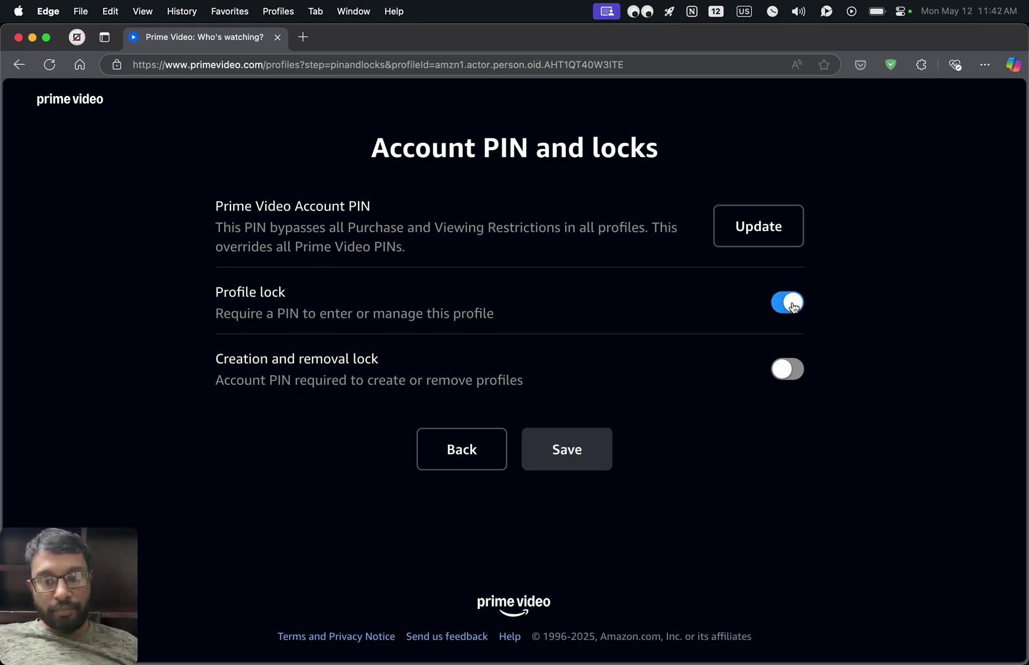
pyautogui.click(563, 458)
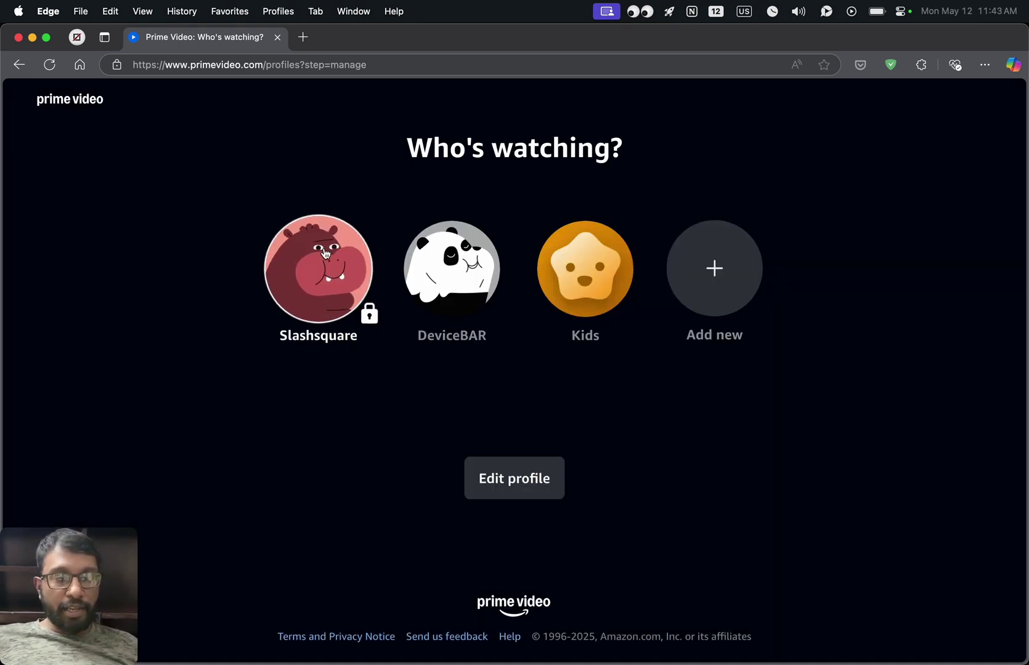
# Unlock Slashsquare by entering the account PIN, then scroll its home page down and back up.
pyautogui.click(321, 269)
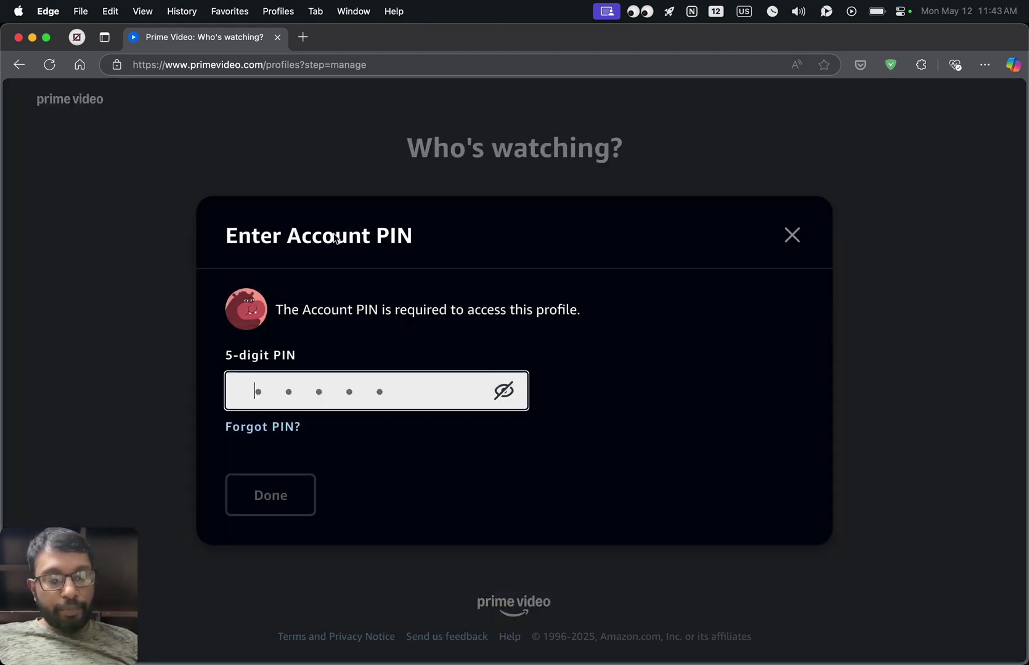
pyautogui.write('1')
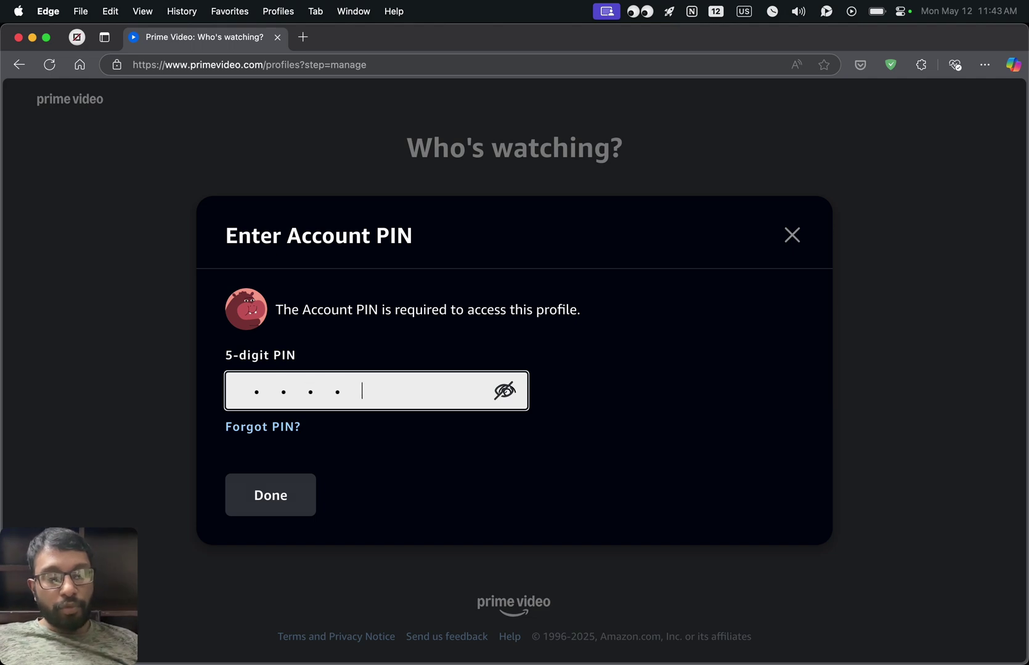
pyautogui.click(280, 496)
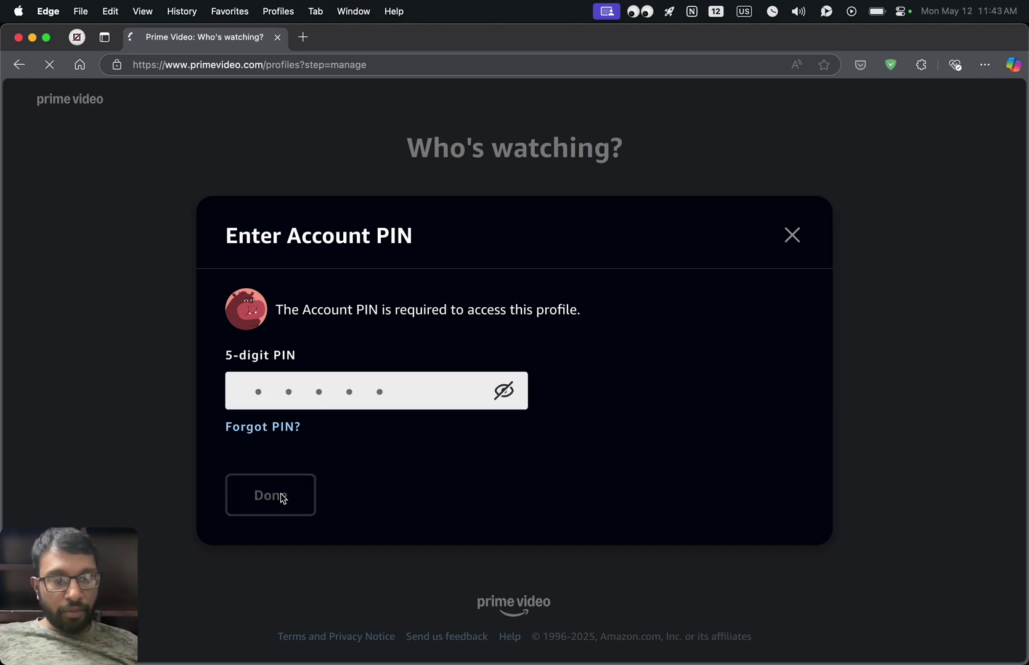
pyautogui.scroll(-5, 402, 363)
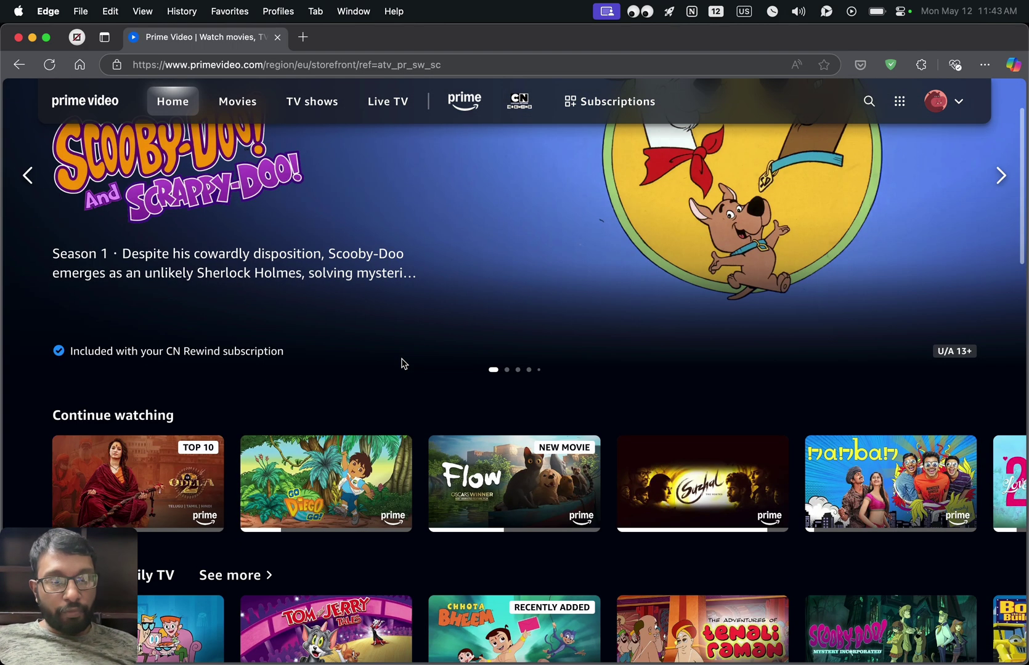
pyautogui.scroll(5, 402, 364)
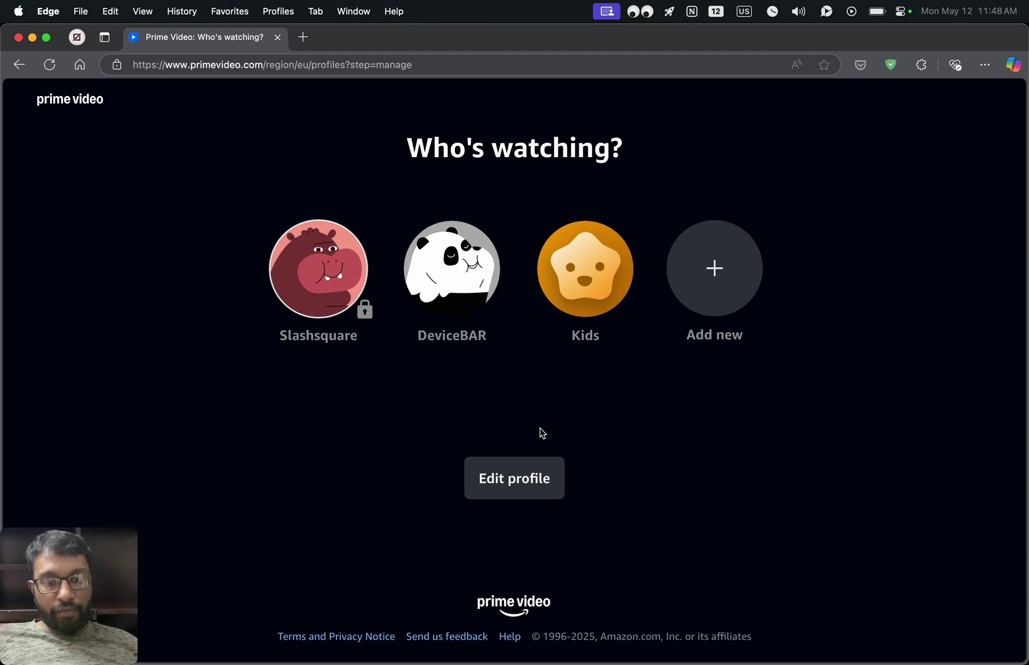
# Edit the DeviceBAR profile and open its Profile PIN and locks settings.
pyautogui.click(533, 478)
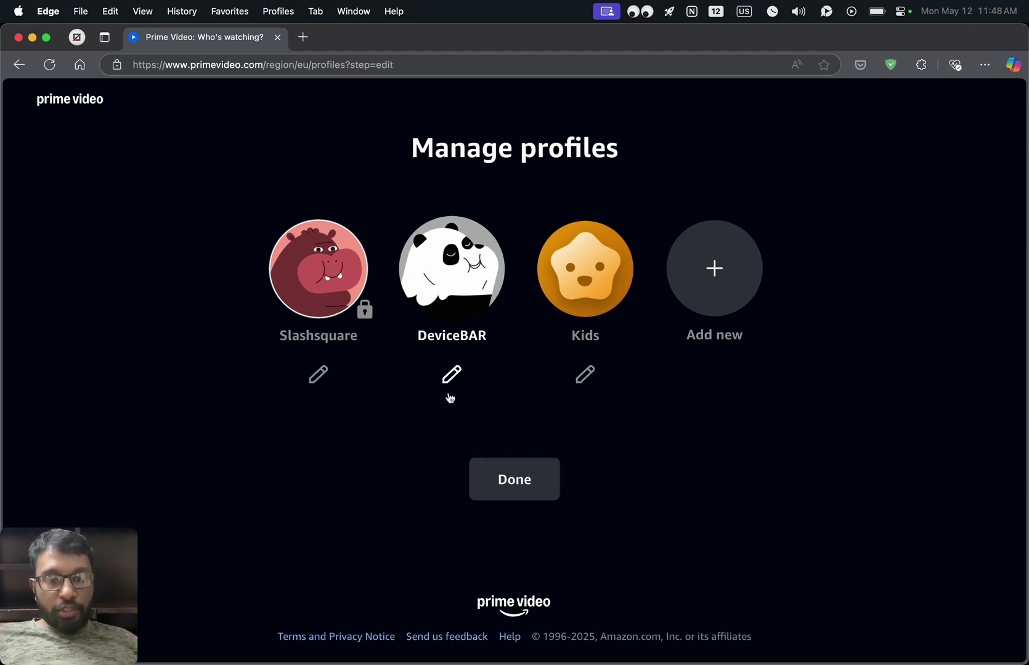
pyautogui.click(452, 376)
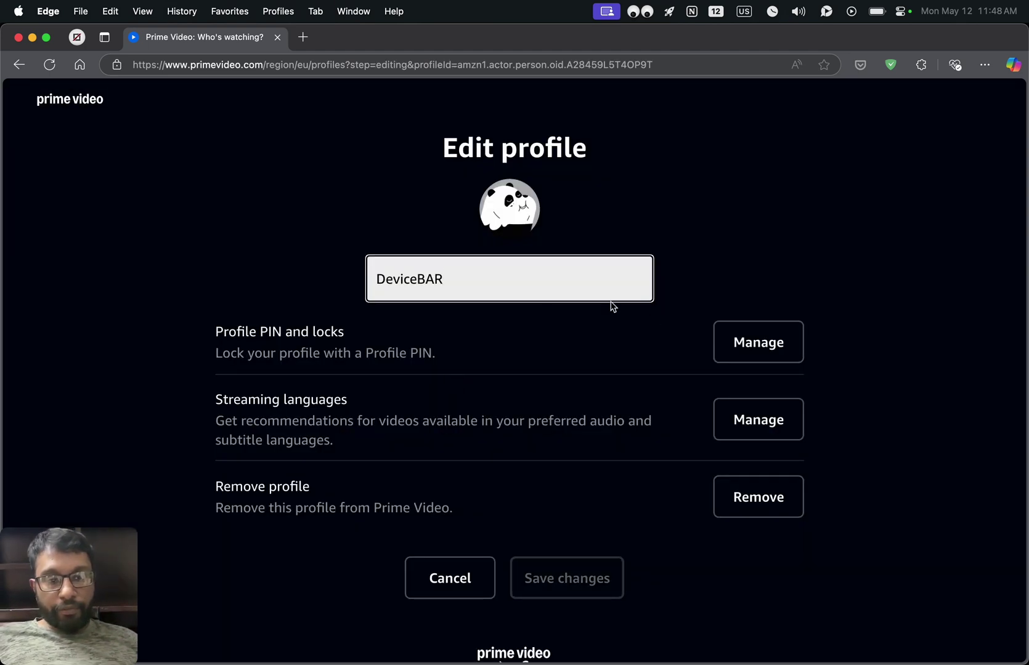
pyautogui.moveTo(215, 333); pyautogui.dragTo(356, 333)
pyautogui.click(159, 356)
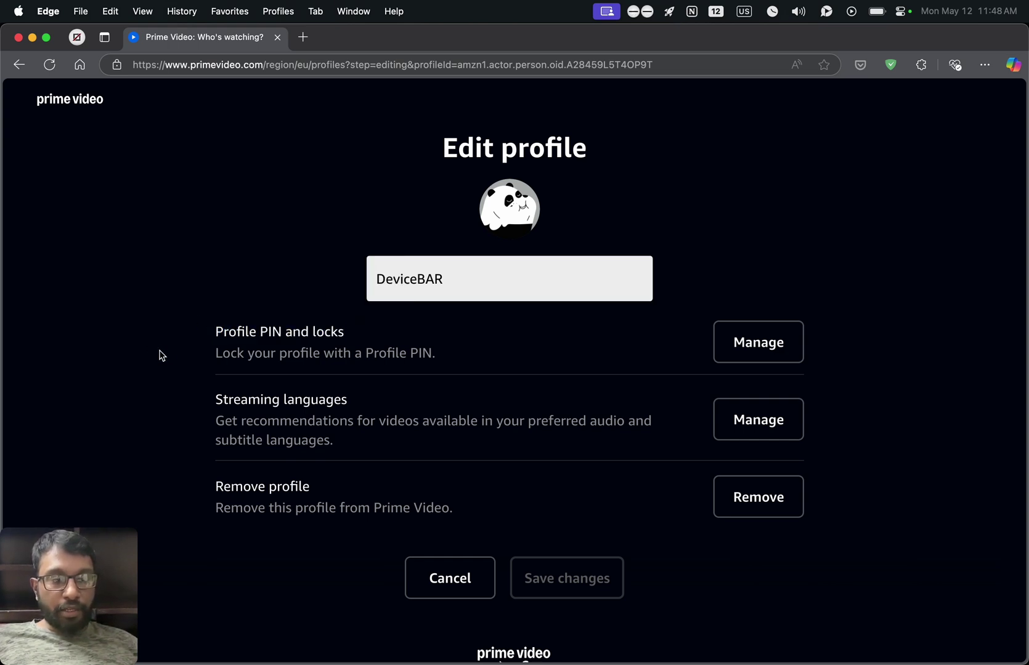
pyautogui.click(764, 339)
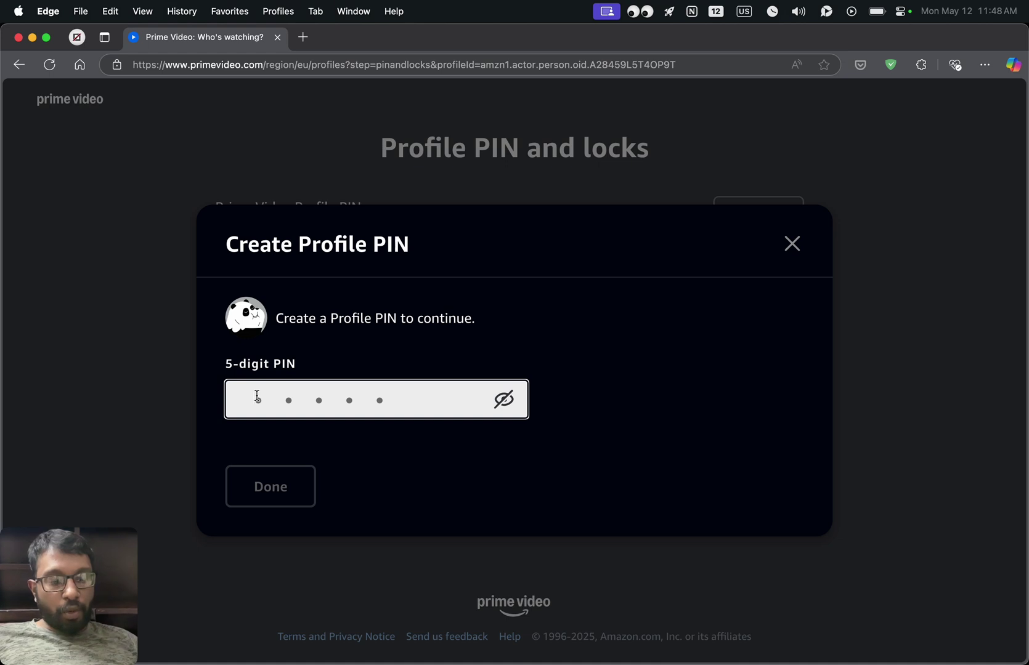
# Save a new 5-digit Profile PIN for DeviceBAR and switch on its Profile lock.
pyautogui.click(257, 396)
pyautogui.write('1')
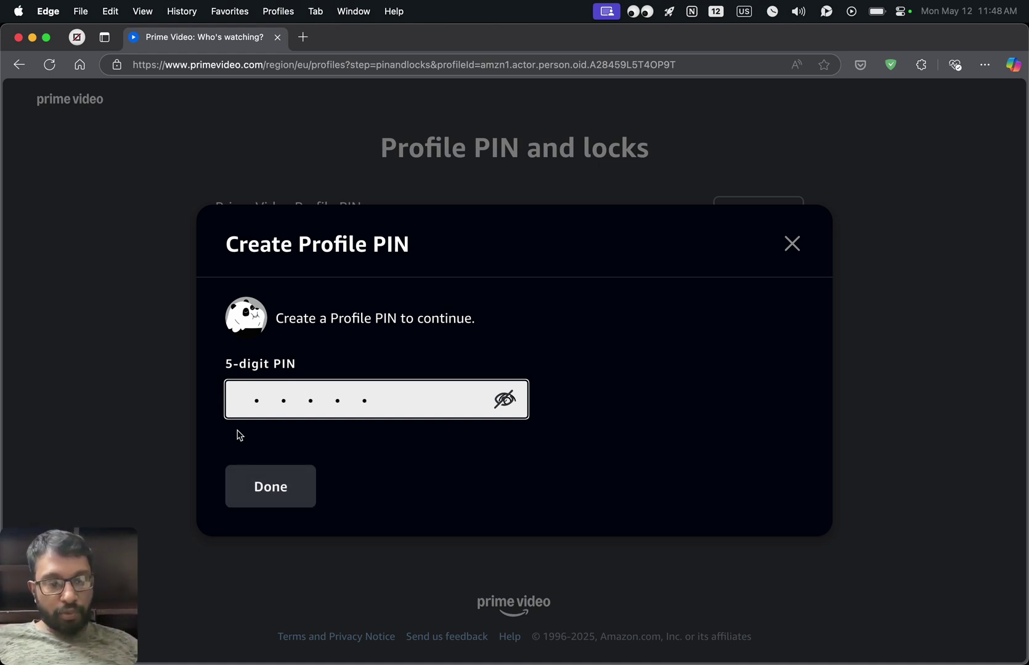
pyautogui.click(263, 488)
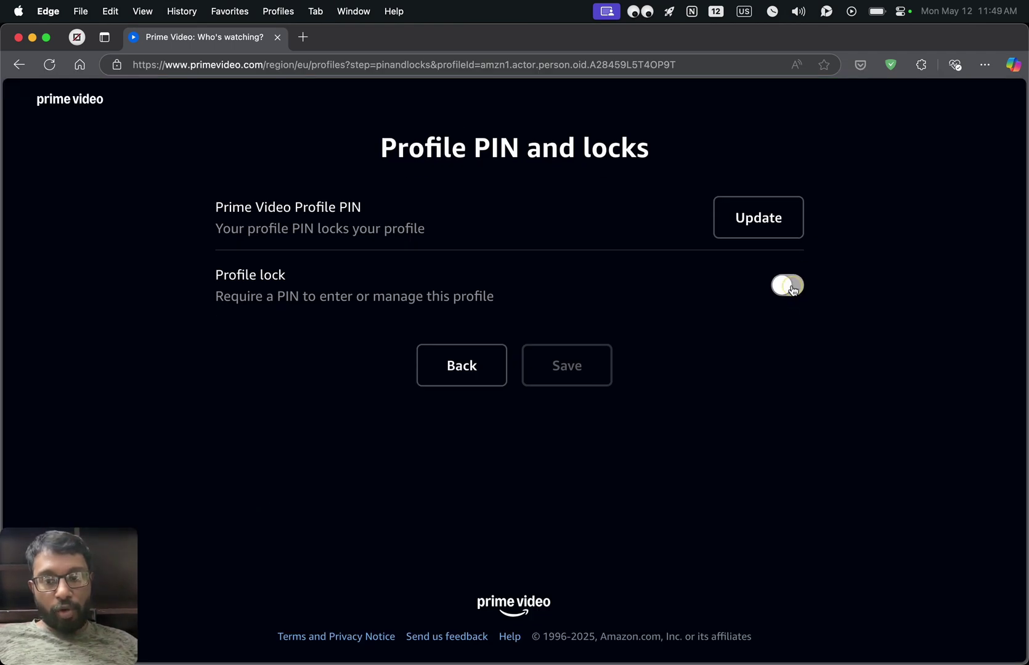
pyautogui.click(793, 290)
pyautogui.click(574, 367)
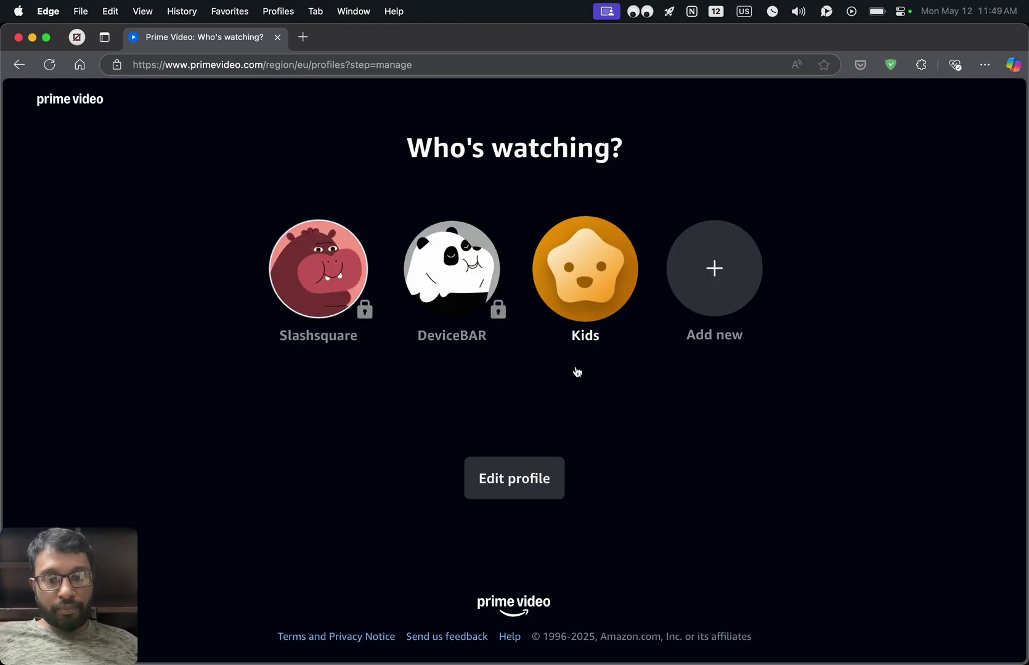
pyautogui.click(506, 323)
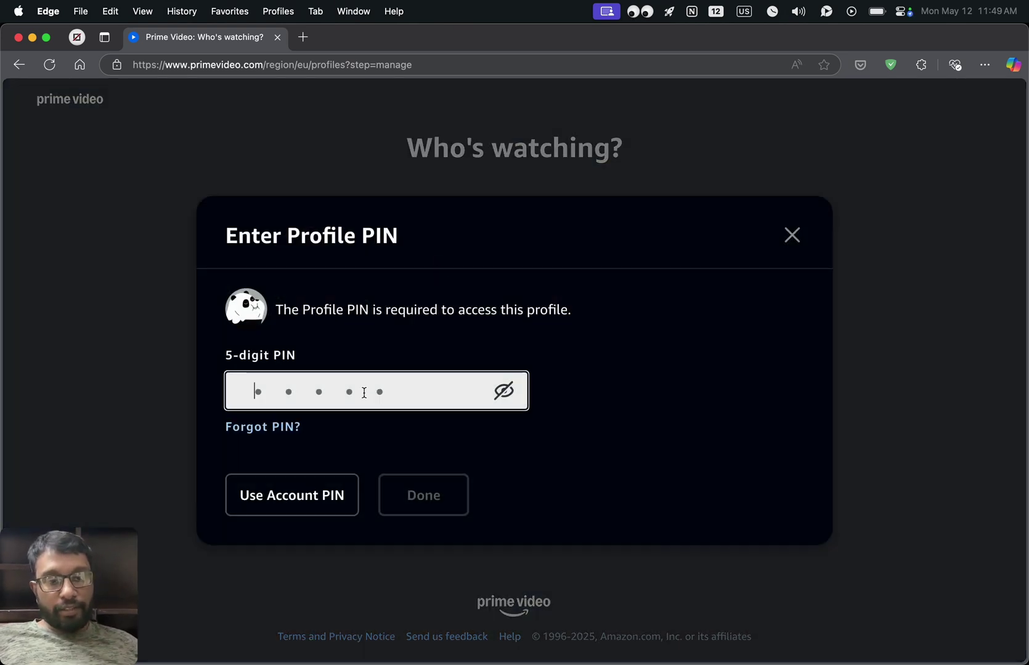
pyautogui.write('12')
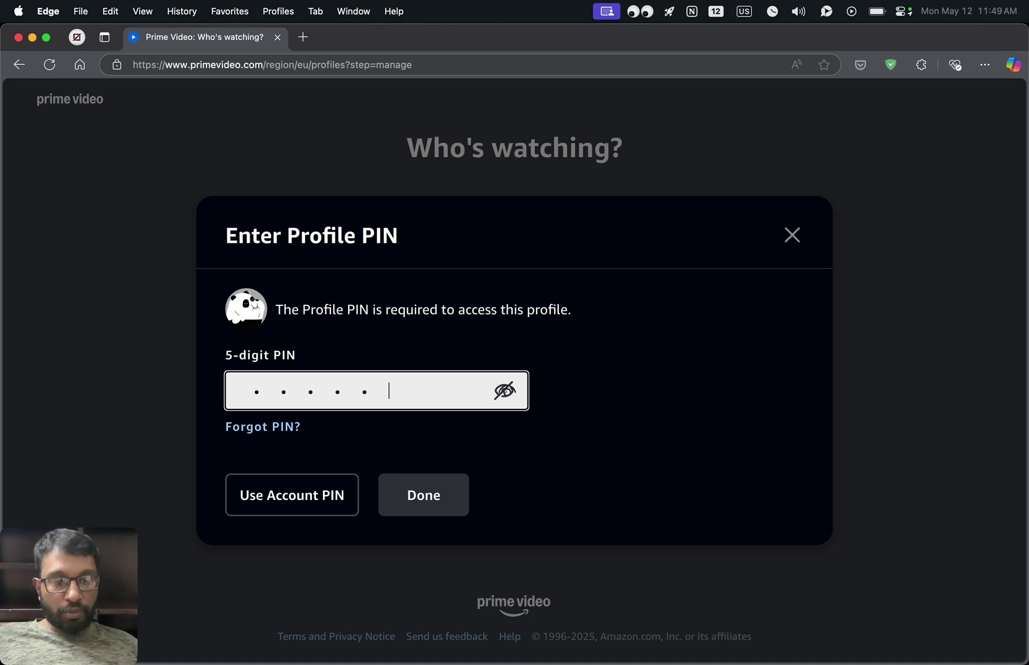
pyautogui.click(457, 501)
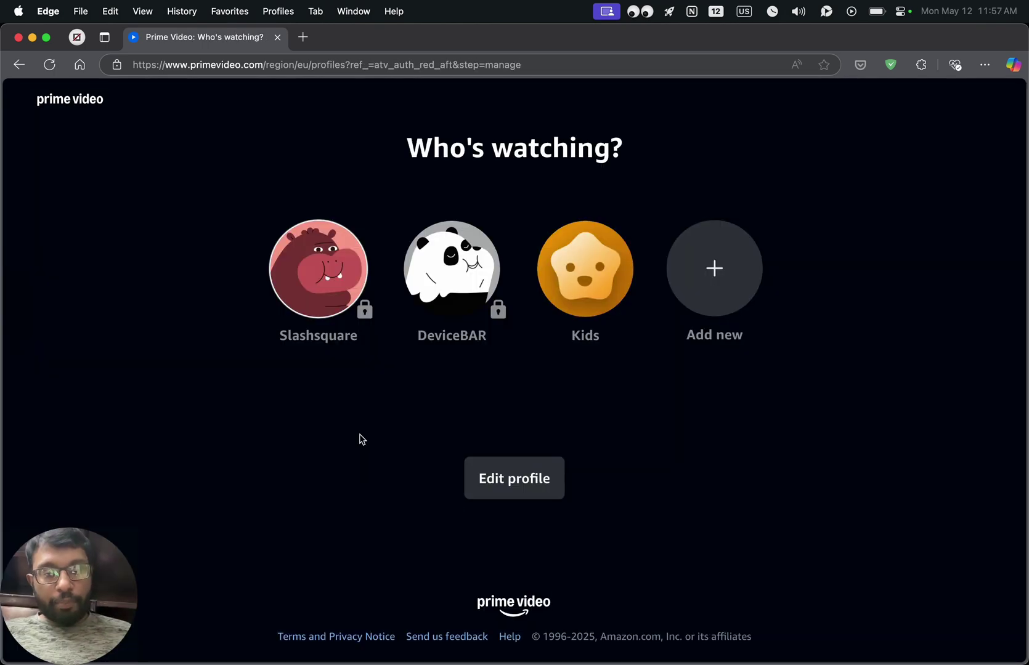
pyautogui.click(480, 272)
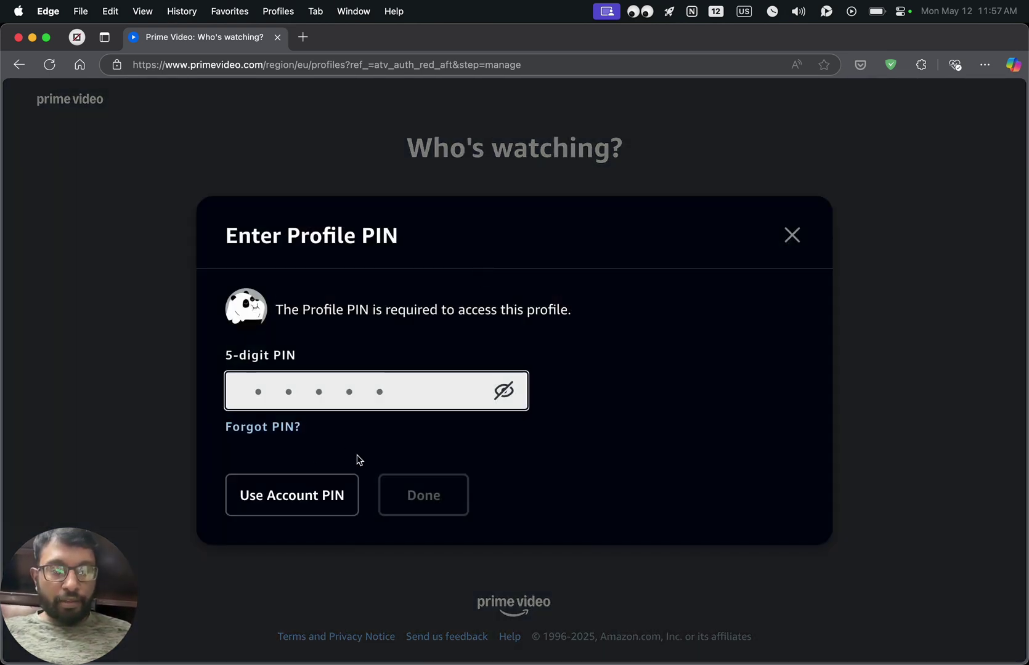
pyautogui.click(310, 508)
pyautogui.click(311, 508)
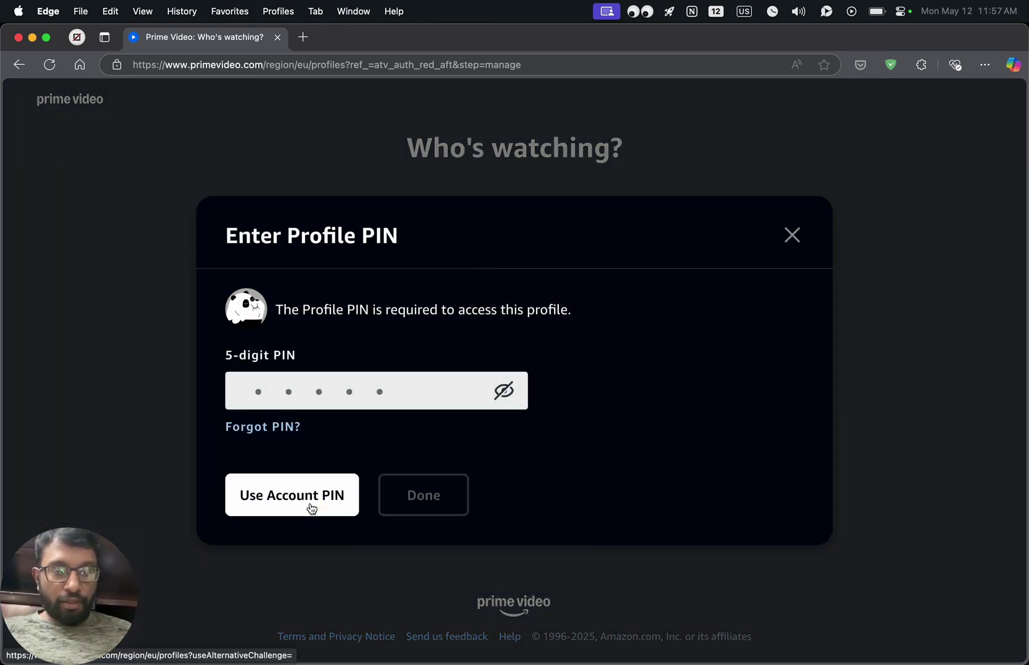
pyautogui.click(315, 503)
pyautogui.click(317, 505)
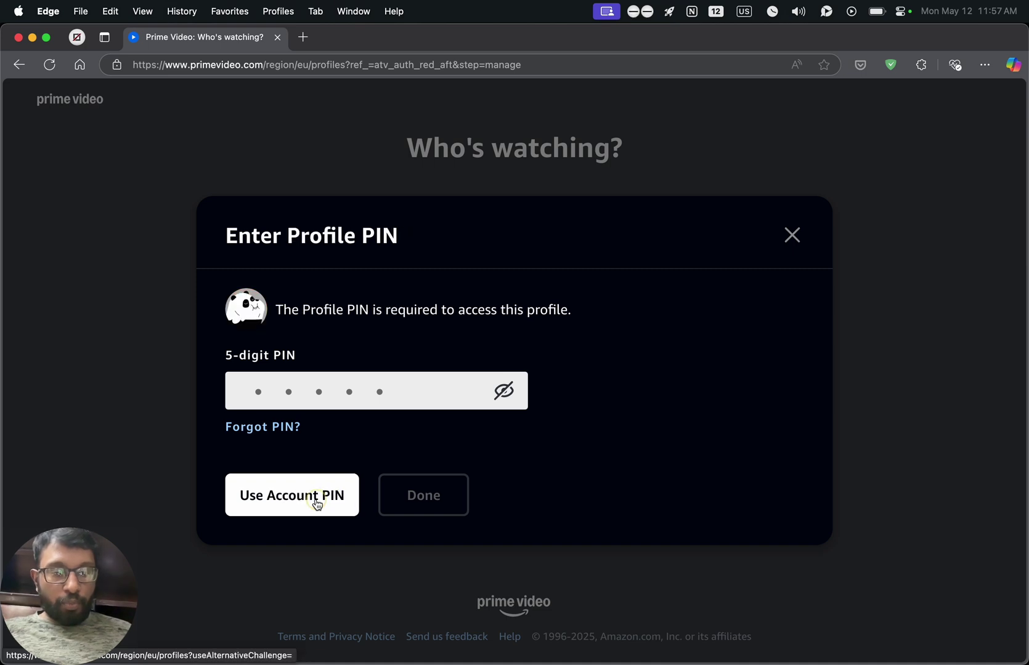
pyautogui.click(318, 504)
pyautogui.click(315, 503)
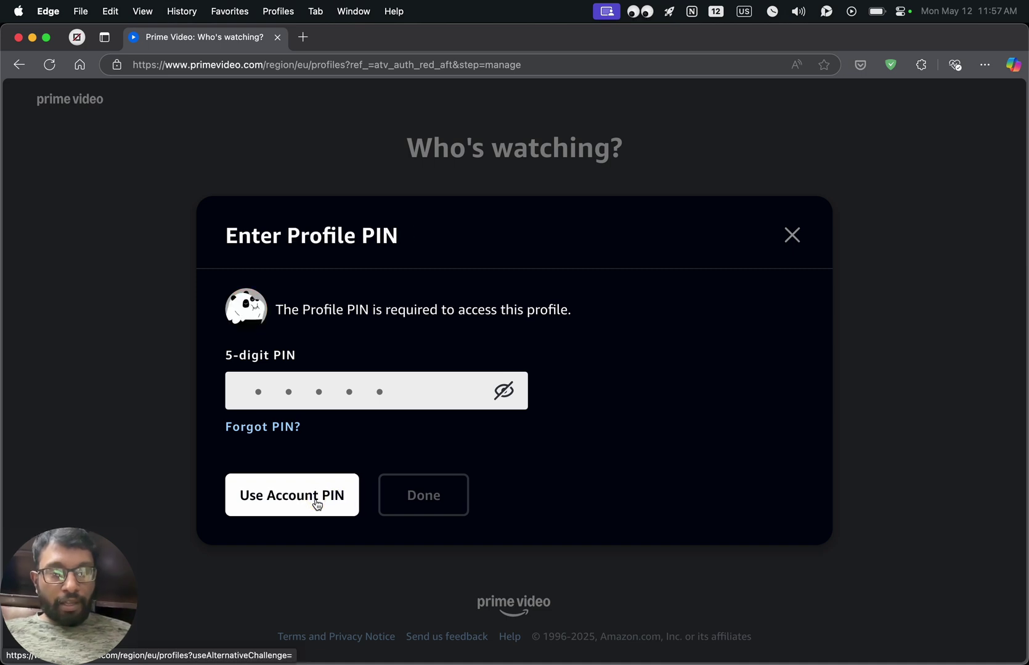
pyautogui.click(281, 434)
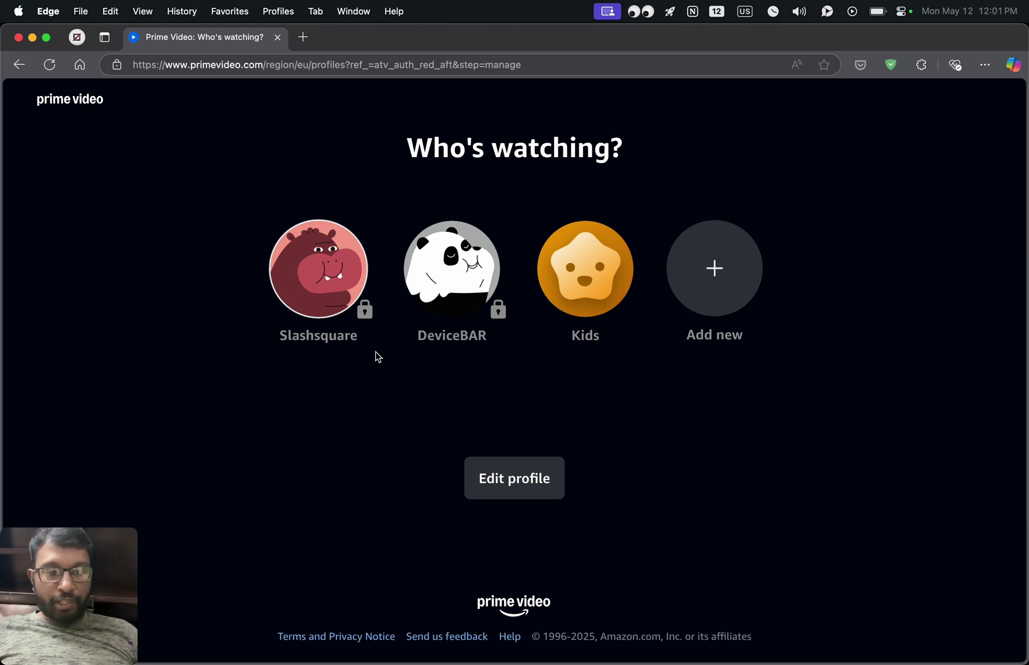
pyautogui.click(839, 641)
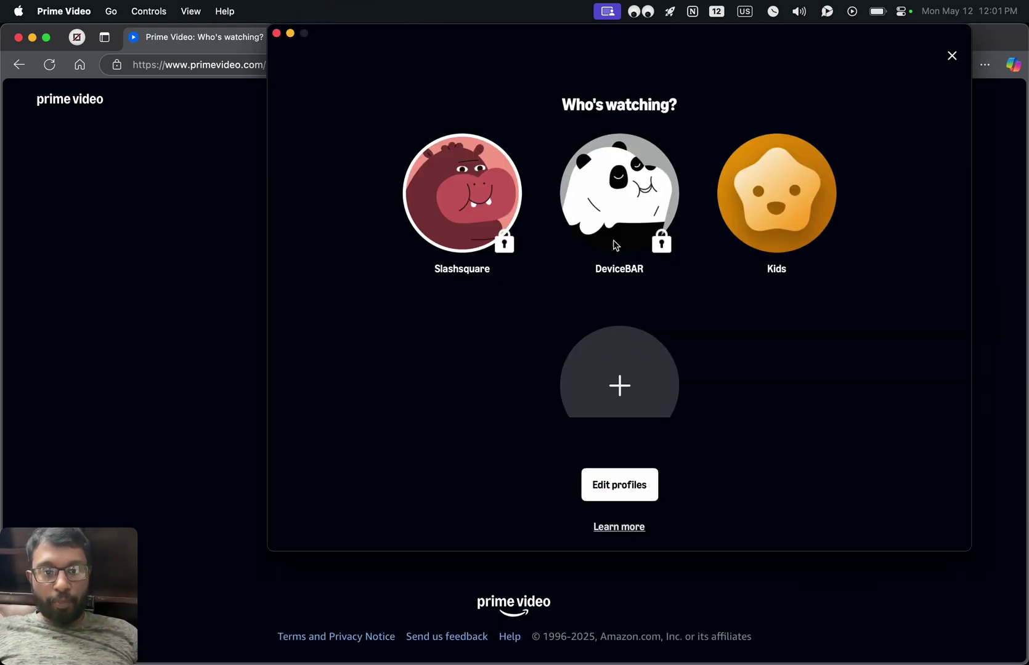
pyautogui.click(105, 271)
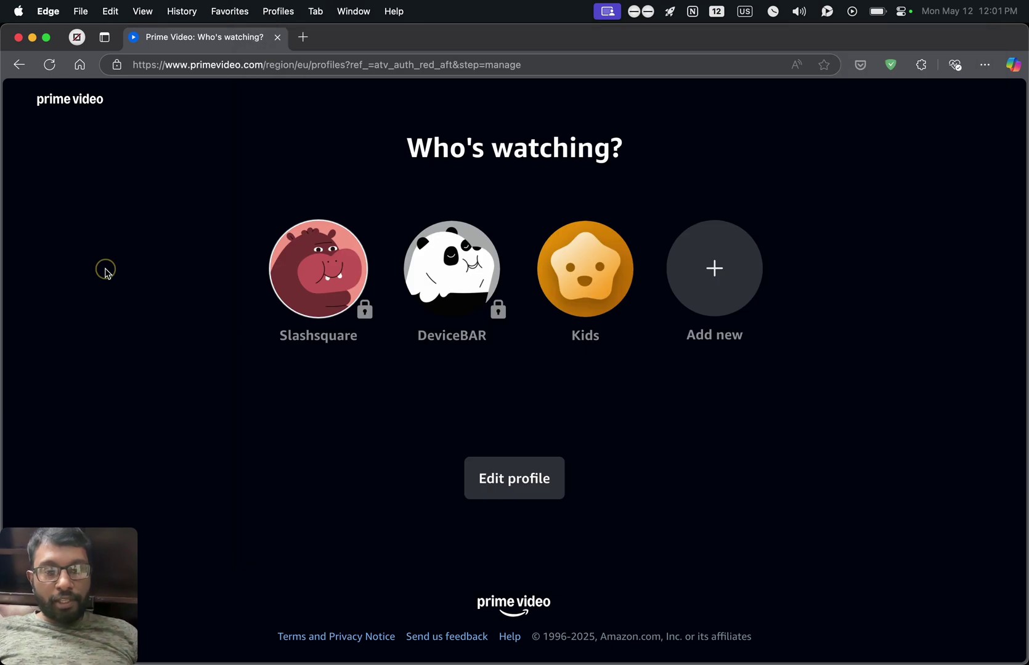